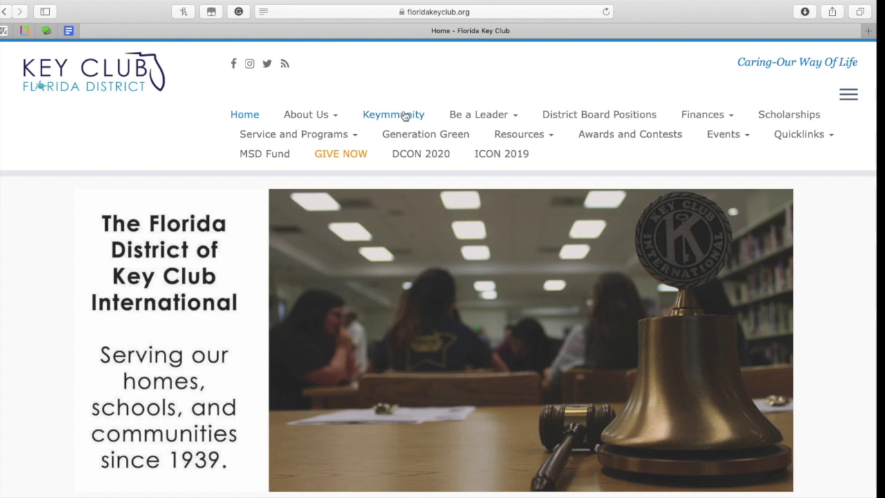
Step: Open Keymmunity in a new tab and log in with the saved test account's e-mail and password
{"action": "left_click", "coordinate": [404, 115], "text": "super"}
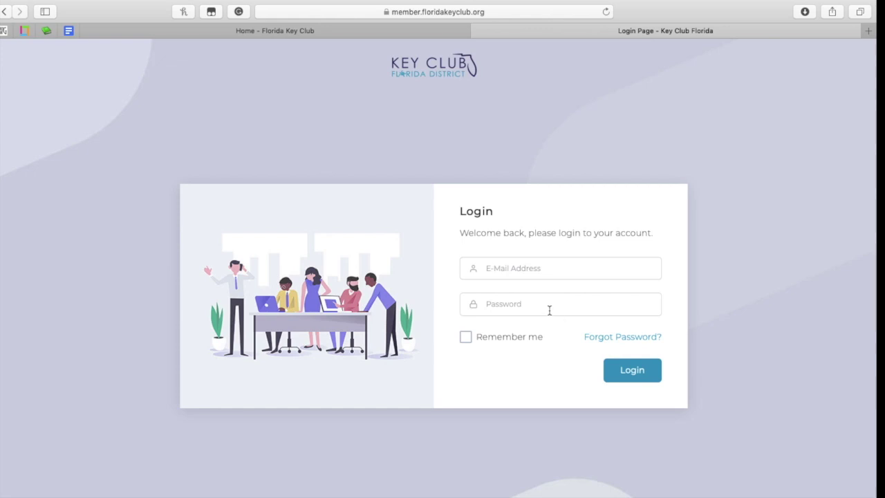
{"action": "left_click", "coordinate": [566, 268]}
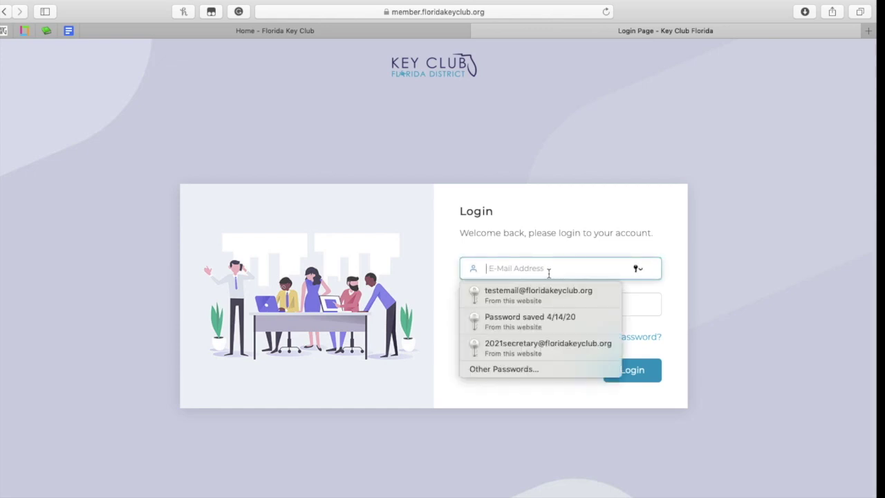
{"action": "left_click", "coordinate": [536, 293]}
{"action": "left_click", "coordinate": [624, 376]}
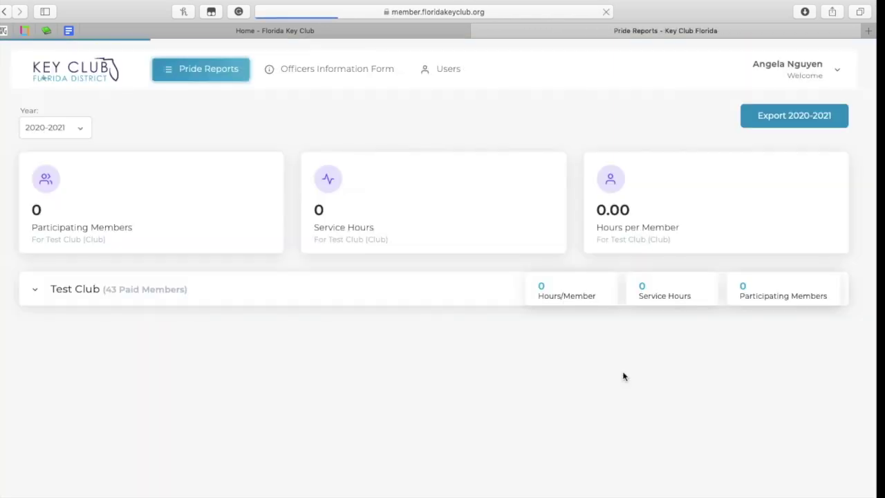
Step: Open the Users section and bring up a blank form for creating a new user
{"action": "left_click", "coordinate": [450, 79]}
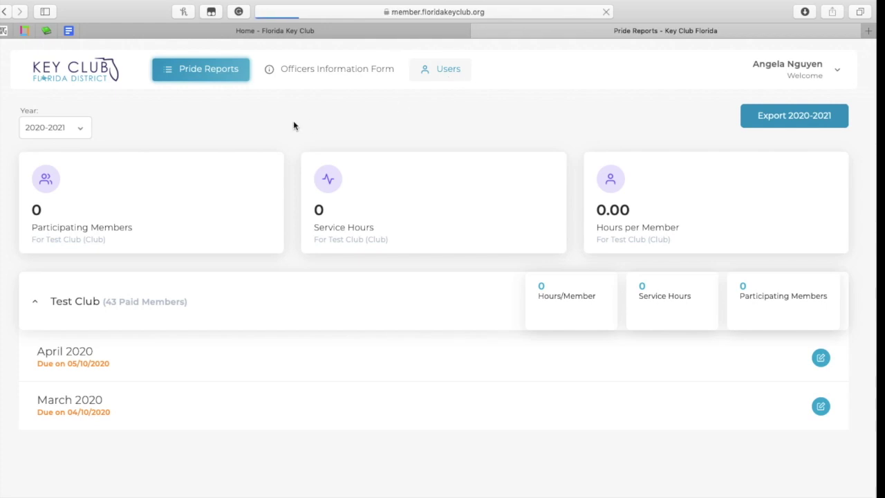
{"action": "left_click", "coordinate": [130, 139]}
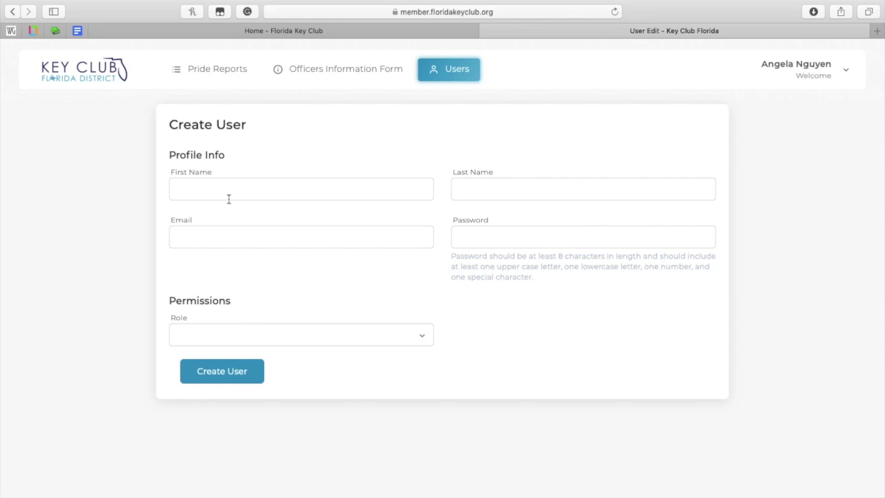
{"action": "left_click", "coordinate": [117, 84]}
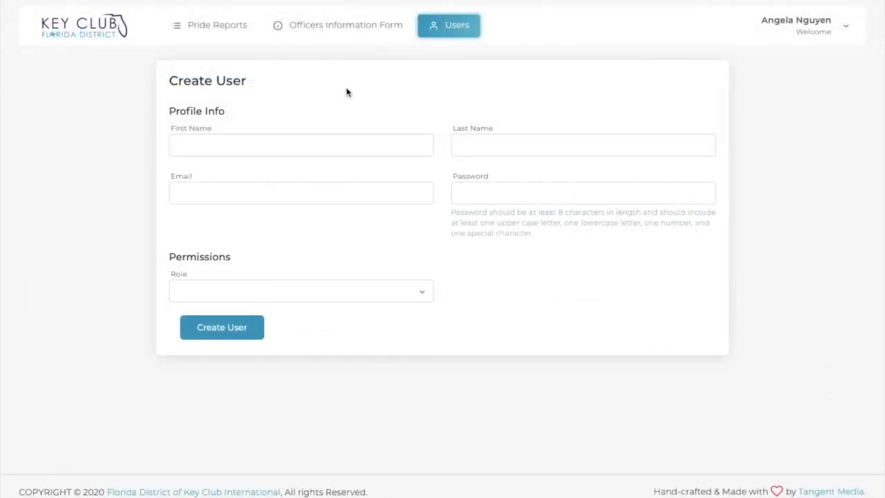
Step: Open the 2020-2021 Officers Information Form for editing
{"action": "left_click", "coordinate": [371, 35]}
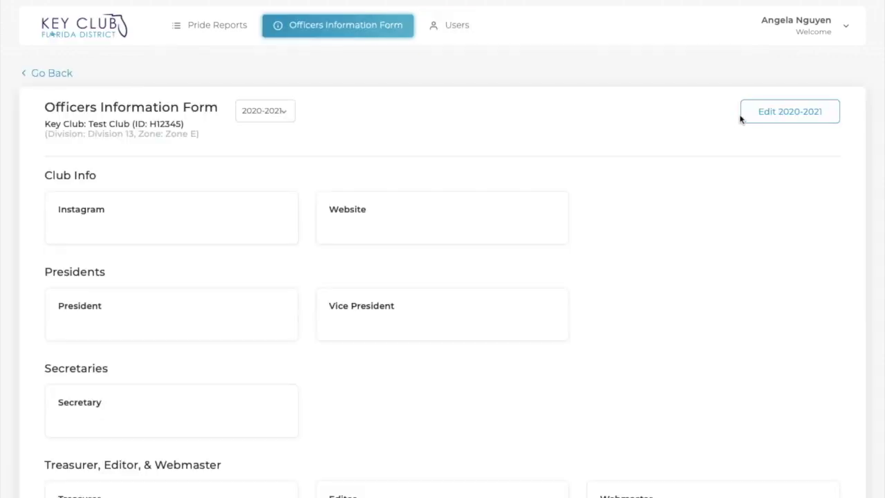
{"action": "left_click", "coordinate": [744, 118]}
Step: Examine the officers form's club info, president, secretary, treasurer, class director and advisor sections
{"action": "scroll", "coordinate": [316, 200], "scroll_direction": "down", "scroll_amount": 3}
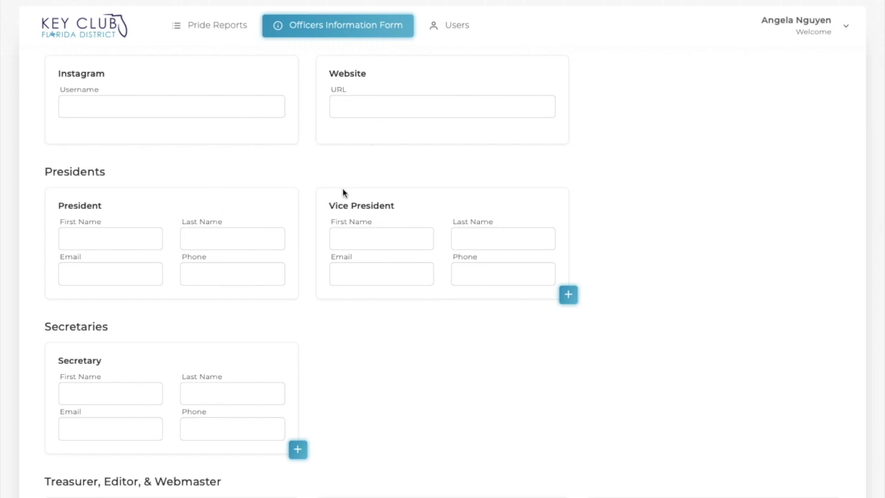
{"action": "scroll", "coordinate": [343, 193], "scroll_direction": "up", "scroll_amount": 1}
{"action": "scroll", "coordinate": [343, 192], "scroll_direction": "down", "scroll_amount": 2}
{"action": "scroll", "coordinate": [343, 192], "scroll_direction": "down", "scroll_amount": 3}
{"action": "scroll", "coordinate": [342, 193], "scroll_direction": "down", "scroll_amount": 4}
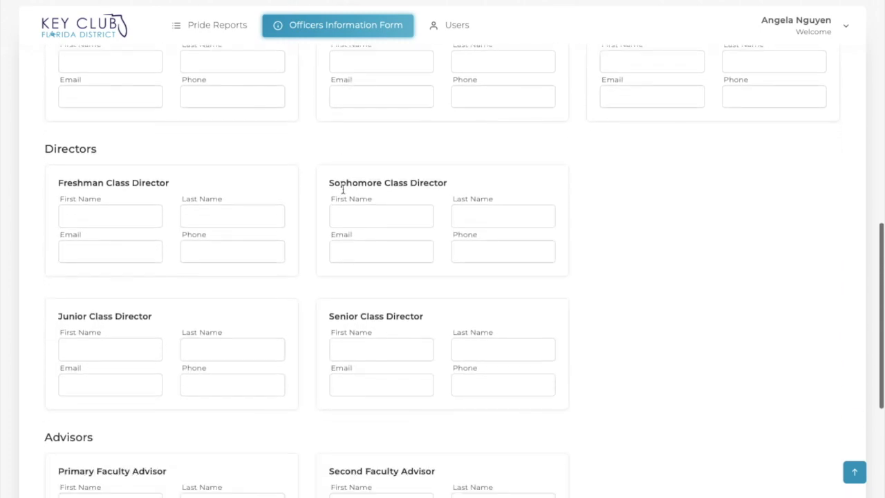
{"action": "scroll", "coordinate": [342, 187], "scroll_direction": "down", "scroll_amount": 2}
{"action": "scroll", "coordinate": [343, 193], "scroll_direction": "down", "scroll_amount": 2}
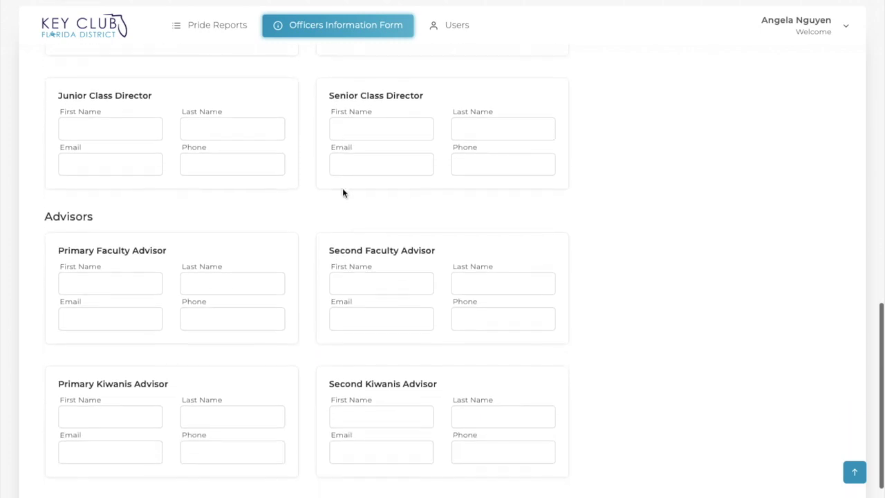
{"action": "scroll", "coordinate": [342, 190], "scroll_direction": "up", "scroll_amount": 3}
{"action": "scroll", "coordinate": [342, 193], "scroll_direction": "up", "scroll_amount": 3}
{"action": "scroll", "coordinate": [342, 193], "scroll_direction": "up", "scroll_amount": 3}
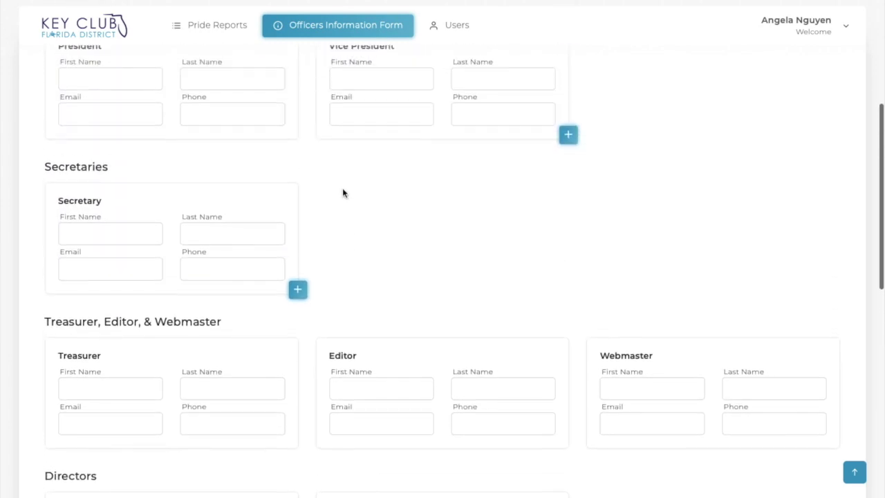
{"action": "scroll", "coordinate": [342, 193], "scroll_direction": "up", "scroll_amount": 3}
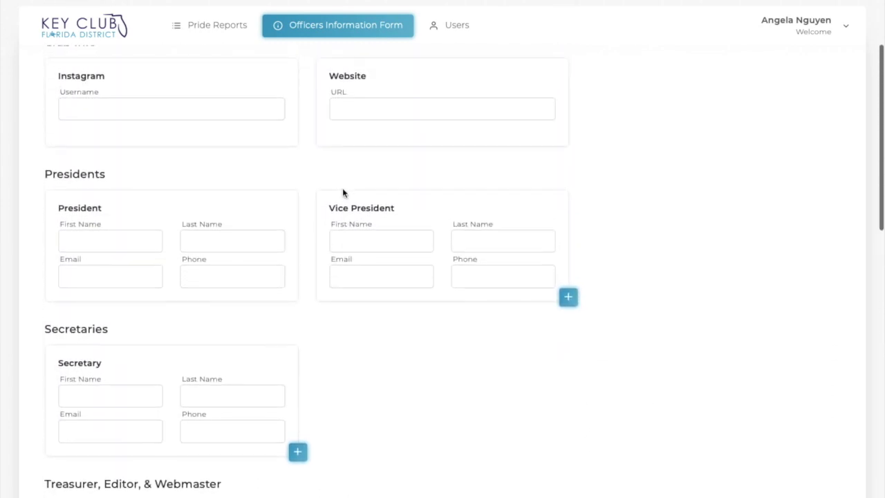
Step: Add Secondary Vice President and Secondary Secretary sections to the officers form and save it
{"action": "left_click", "coordinate": [569, 310]}
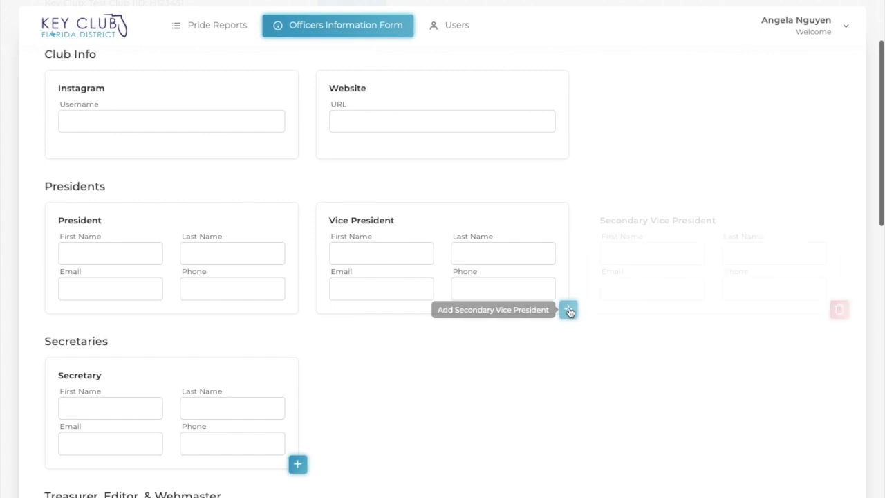
{"action": "left_click", "coordinate": [298, 466]}
{"action": "scroll", "coordinate": [330, 430], "scroll_direction": "down", "scroll_amount": 1}
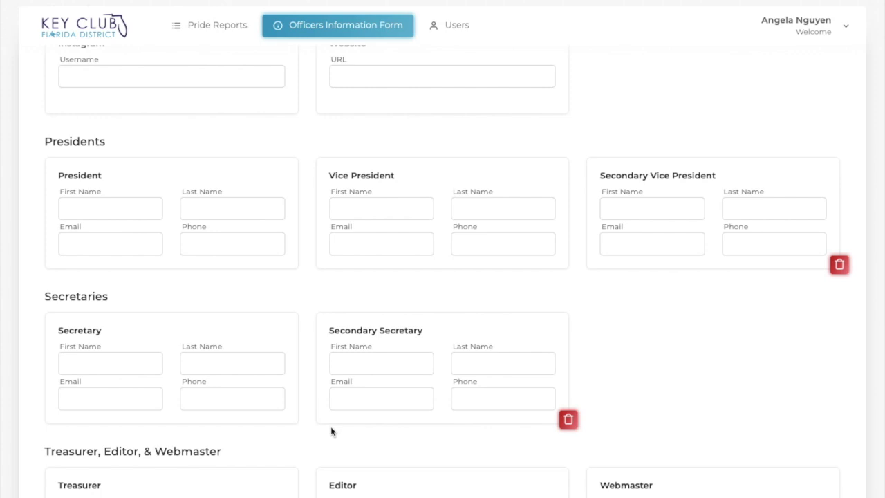
{"action": "scroll", "coordinate": [331, 430], "scroll_direction": "up", "scroll_amount": 1}
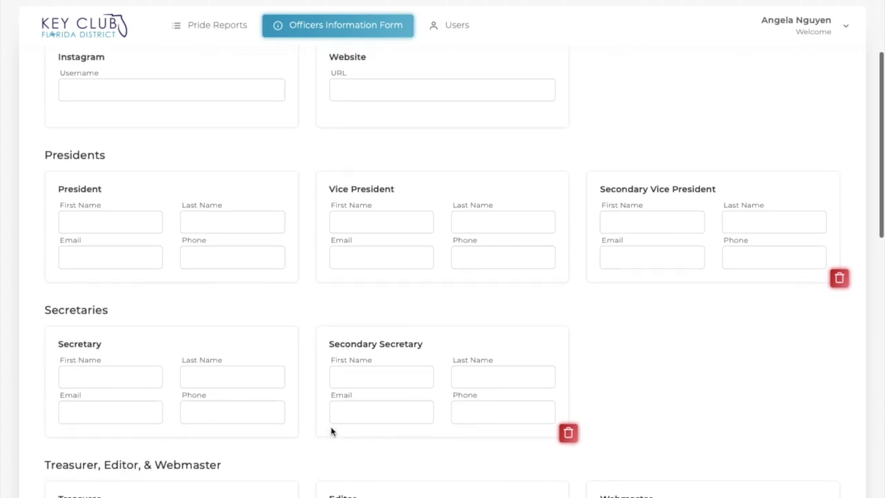
{"action": "scroll", "coordinate": [331, 430], "scroll_direction": "up", "scroll_amount": 1}
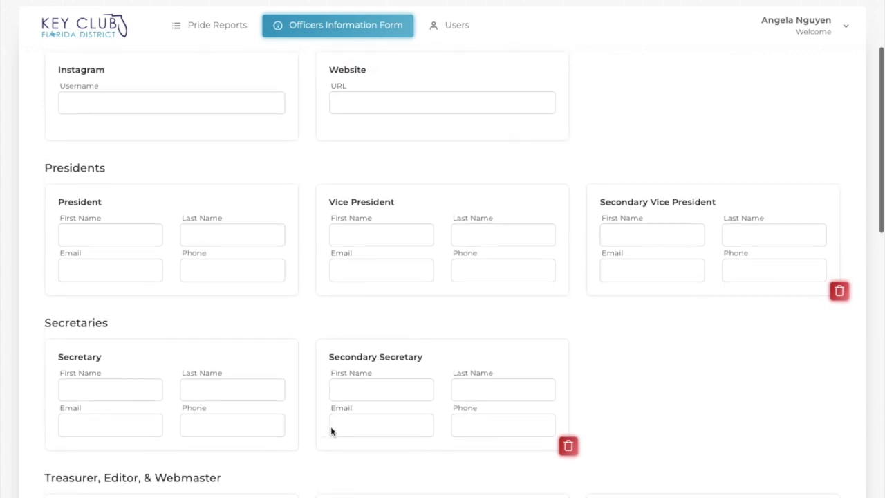
{"action": "scroll", "coordinate": [331, 427], "scroll_direction": "up", "scroll_amount": 3}
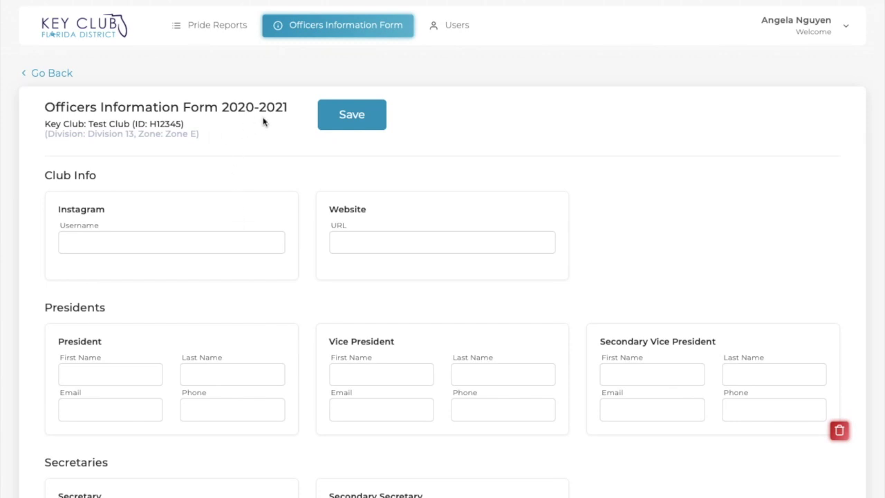
{"action": "left_click", "coordinate": [351, 117]}
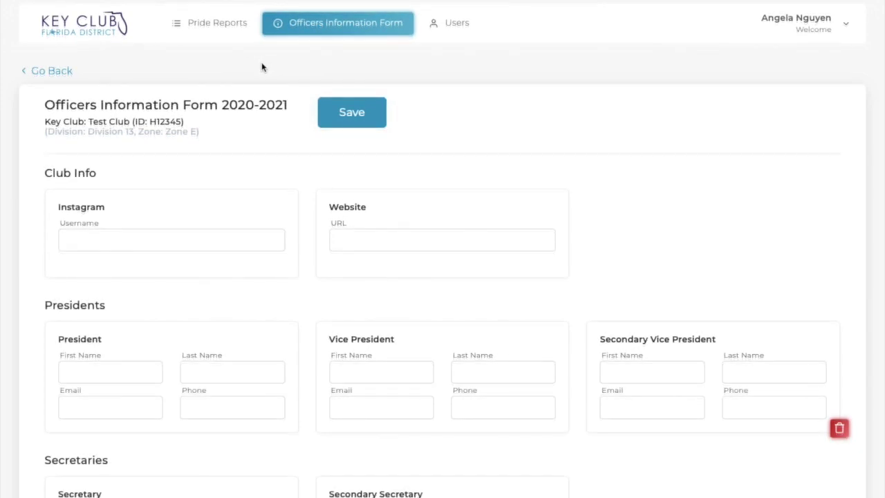
Step: Go to the Pride Reports, expand Test Club and open its April 2020 report for editing
{"action": "left_click", "coordinate": [237, 34]}
{"action": "left_click", "coordinate": [376, 231]}
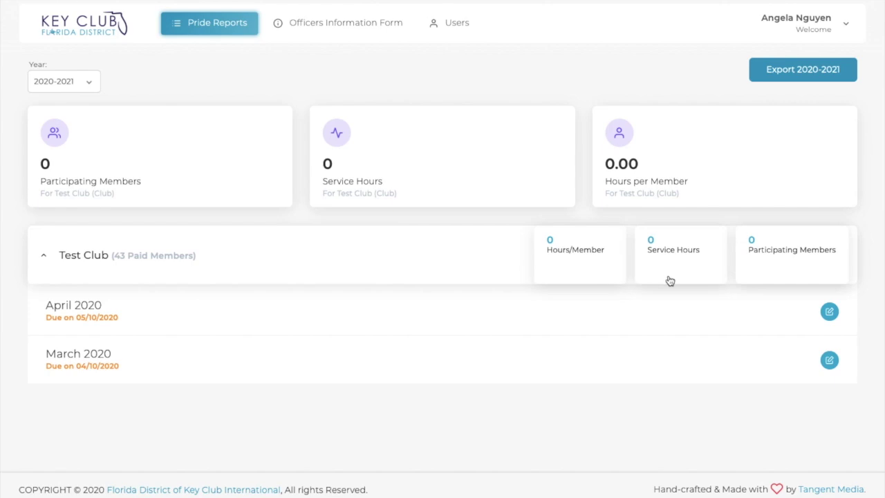
{"action": "left_click", "coordinate": [829, 314]}
{"action": "scroll", "coordinate": [613, 255], "scroll_direction": "down", "scroll_amount": 1}
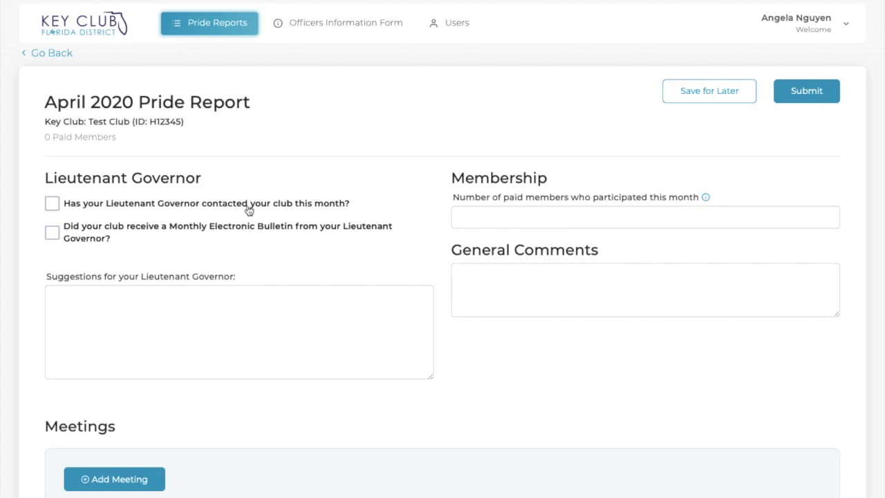
Step: Review the report's Lieutenant Governor suggestions, participating members and general comments fields
{"action": "left_click", "coordinate": [236, 297]}
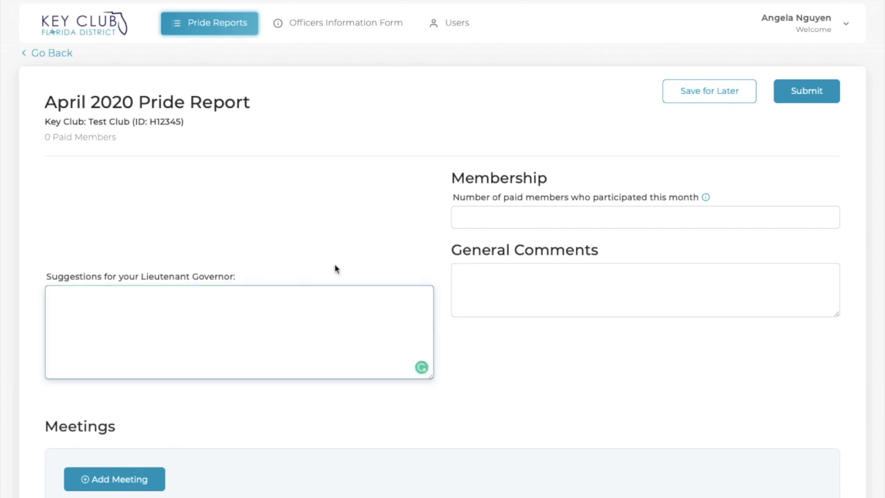
{"action": "left_click", "coordinate": [471, 225]}
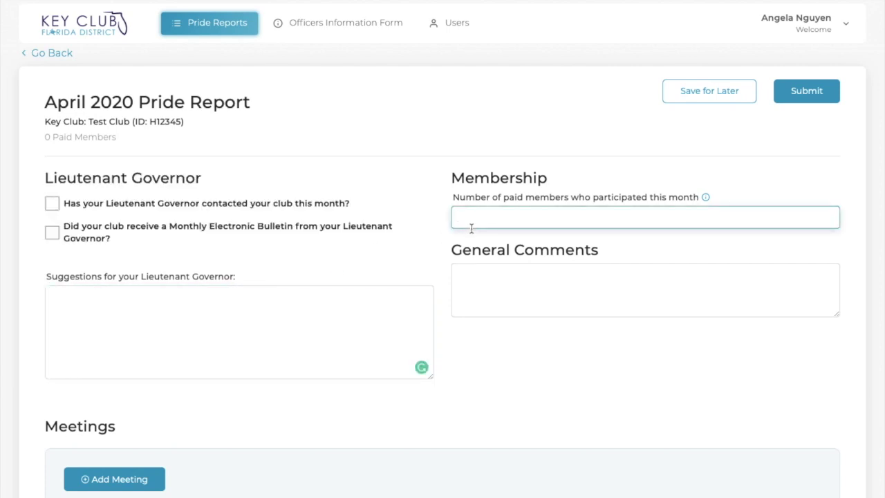
{"action": "scroll", "coordinate": [473, 276], "scroll_direction": "down", "scroll_amount": 1}
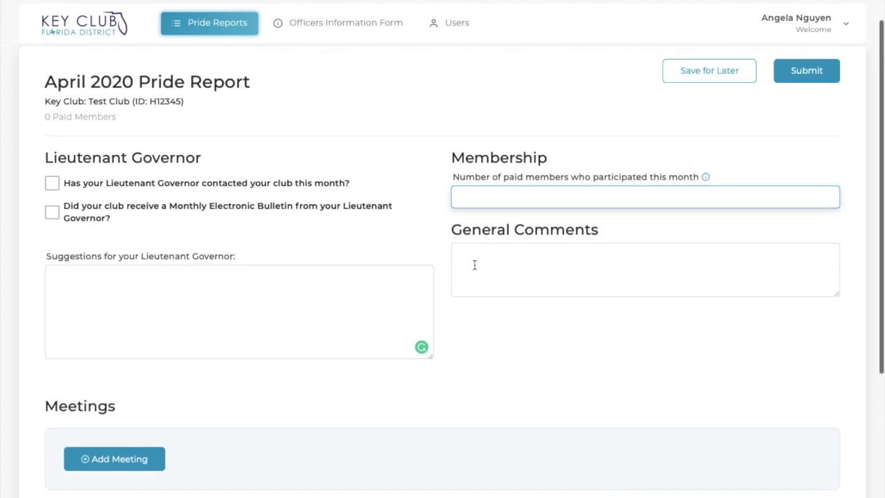
{"action": "scroll", "coordinate": [470, 257], "scroll_direction": "down", "scroll_amount": 3}
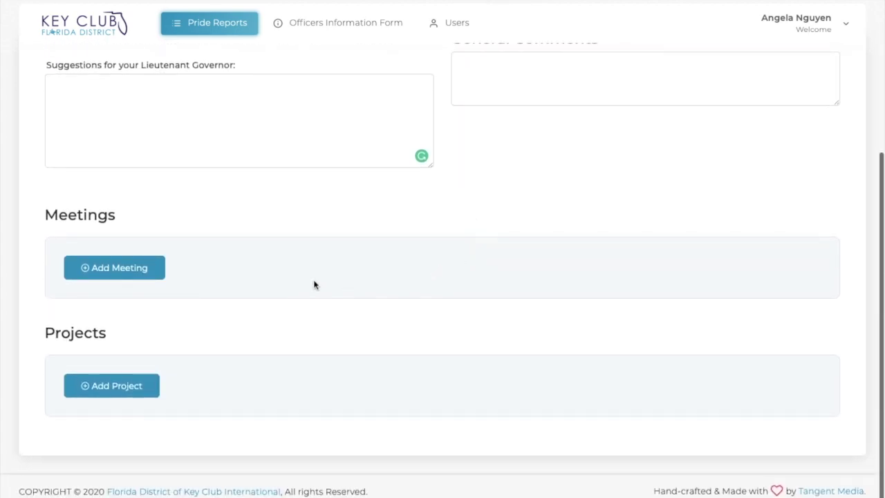
Step: Add a meeting entry to the April 2020 report and view the available meeting types
{"action": "left_click", "coordinate": [155, 273]}
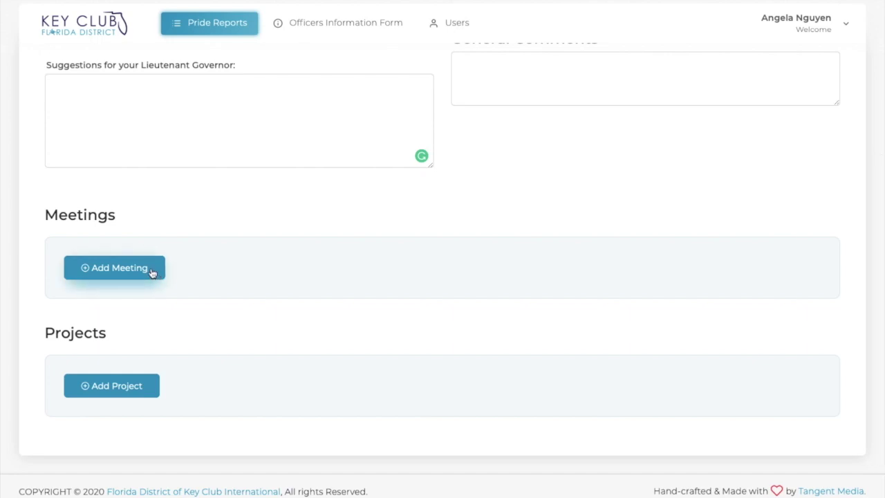
{"action": "left_click", "coordinate": [156, 304]}
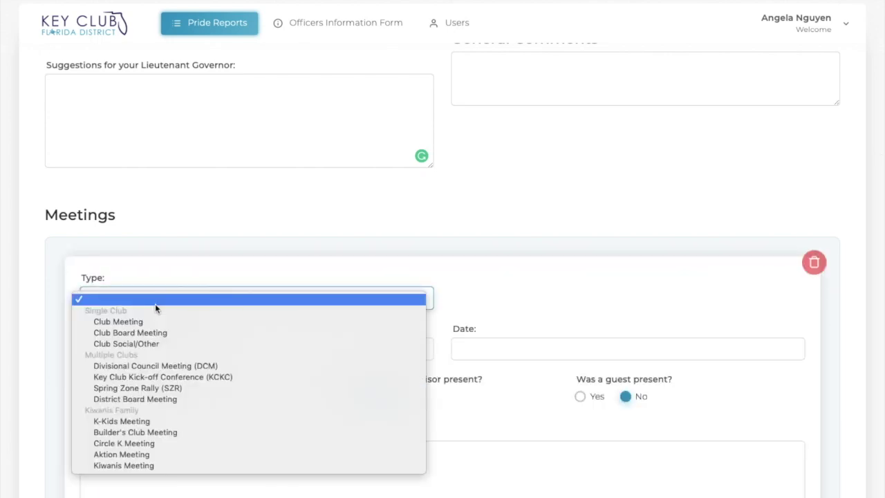
{"action": "left_click", "coordinate": [210, 282]}
{"action": "scroll", "coordinate": [210, 282], "scroll_direction": "down", "scroll_amount": 2}
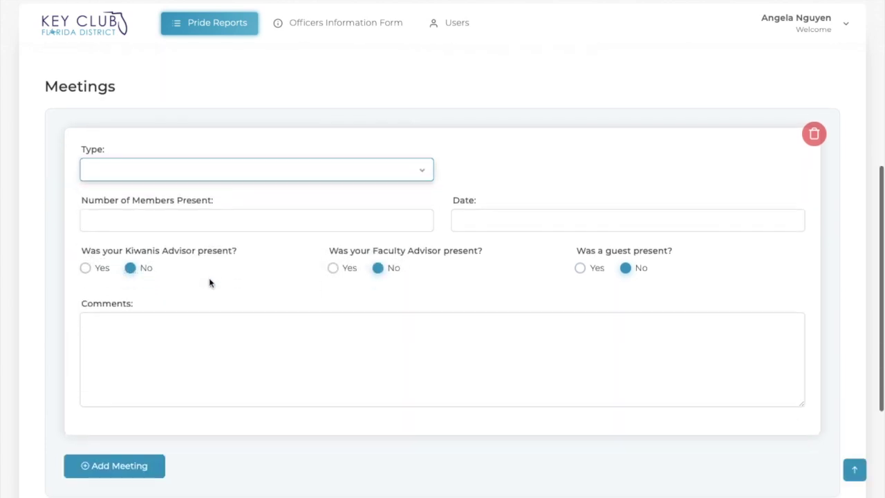
Step: Go through the meeting entry's members present, date, attendance and comments fields
{"action": "left_click", "coordinate": [209, 222]}
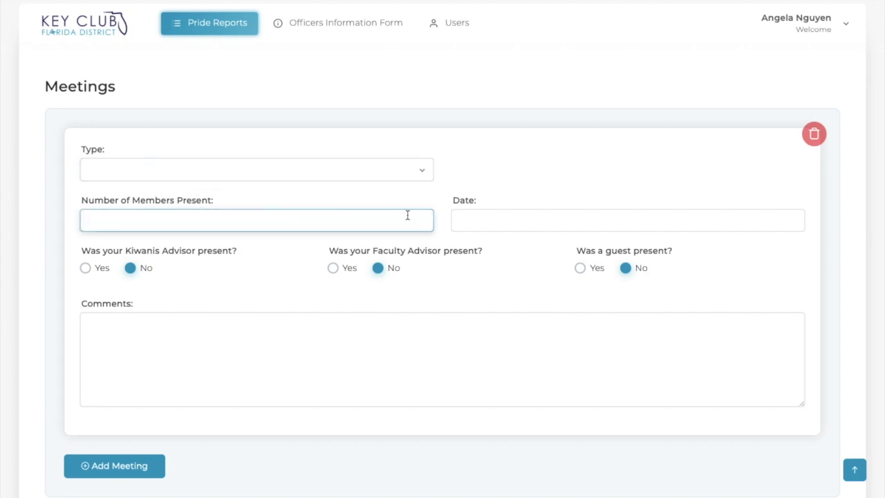
{"action": "left_click", "coordinate": [464, 230]}
{"action": "left_click", "coordinate": [225, 280]}
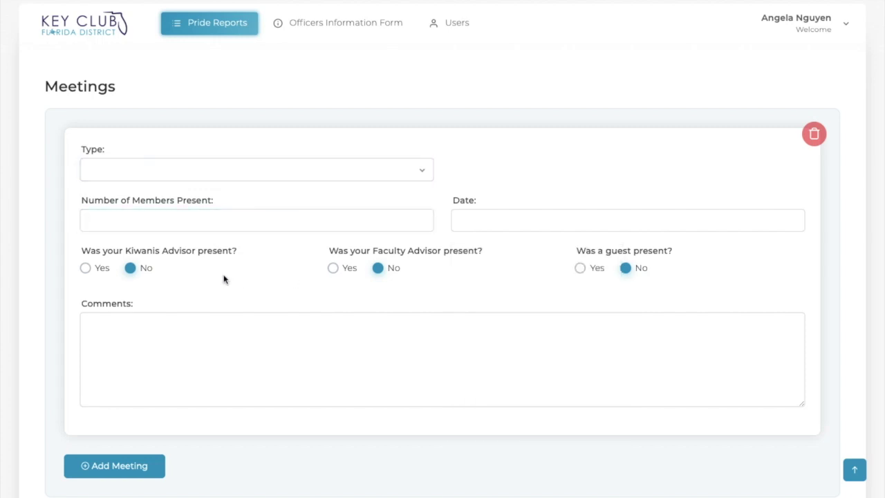
{"action": "scroll", "coordinate": [590, 266], "scroll_direction": "down", "scroll_amount": 1}
{"action": "left_click", "coordinate": [558, 271]}
Step: Add two more blank meeting entries to the report
{"action": "scroll", "coordinate": [345, 302], "scroll_direction": "down", "scroll_amount": 1}
{"action": "left_click", "coordinate": [133, 388]}
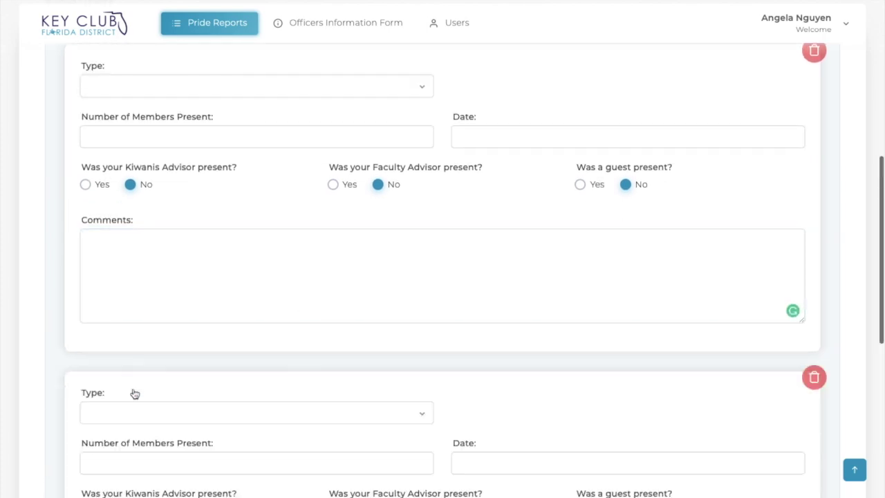
{"action": "scroll", "coordinate": [133, 392], "scroll_direction": "down", "scroll_amount": 4}
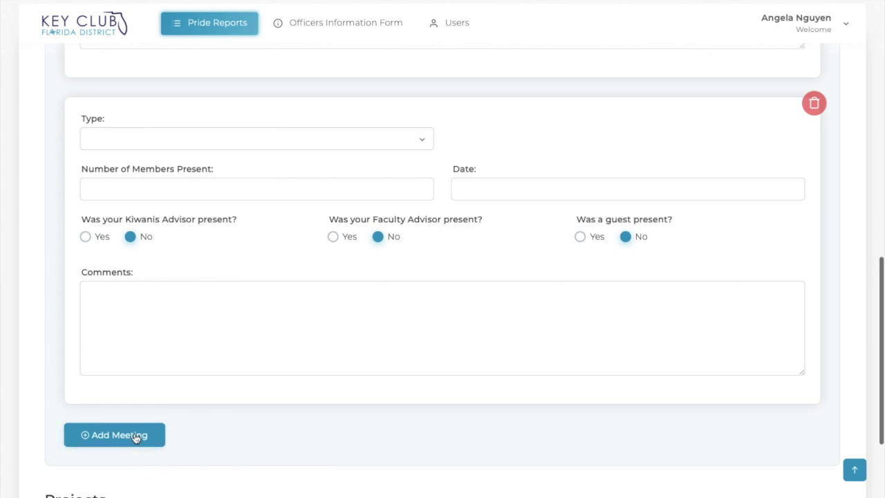
{"action": "left_click", "coordinate": [134, 437]}
{"action": "scroll", "coordinate": [136, 438], "scroll_direction": "down", "scroll_amount": 2}
{"action": "scroll", "coordinate": [135, 438], "scroll_direction": "down", "scroll_amount": 6}
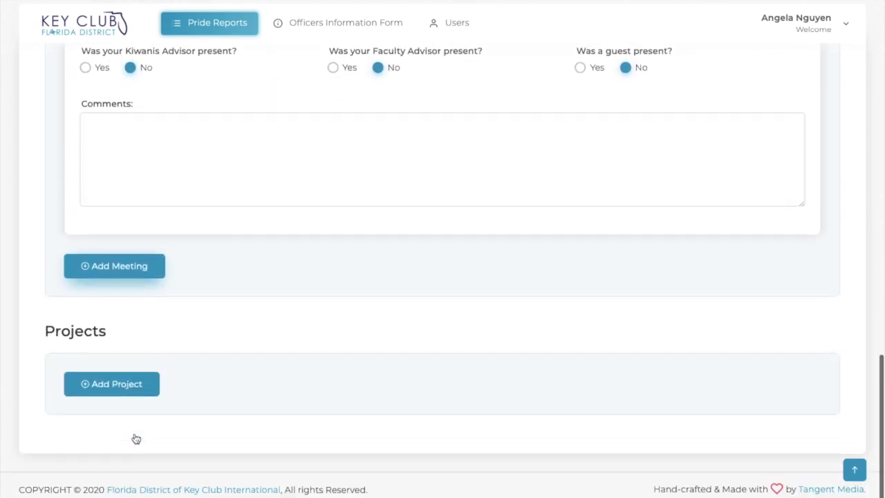
Step: Add a project entry and go through its name, date, members present and total hours fields
{"action": "left_click", "coordinate": [127, 397]}
{"action": "scroll", "coordinate": [128, 397], "scroll_direction": "down", "scroll_amount": 3}
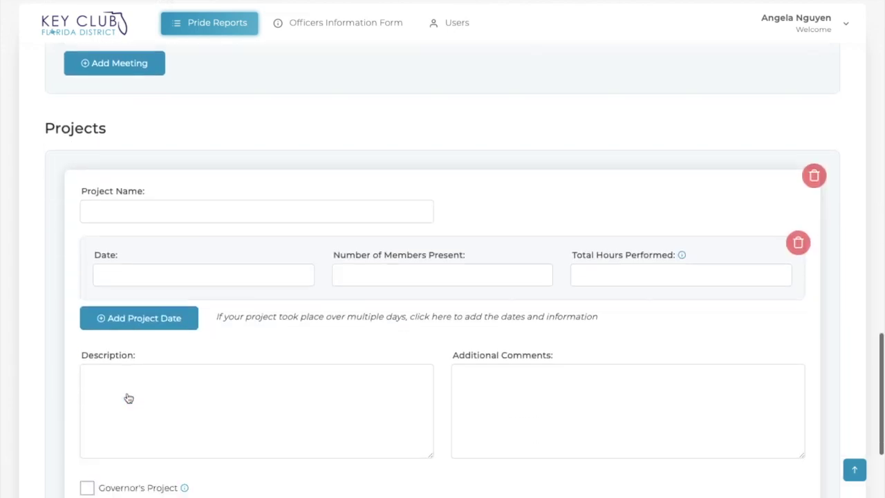
{"action": "left_click", "coordinate": [145, 199]}
{"action": "left_click", "coordinate": [160, 250]}
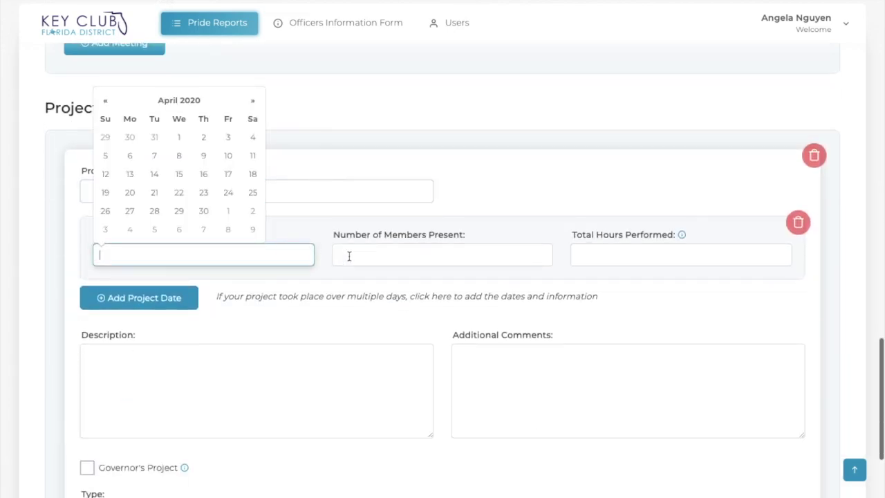
{"action": "left_click", "coordinate": [362, 255]}
{"action": "left_click", "coordinate": [611, 254]}
Step: Add another project date to the project entry for an event spanning multiple days
{"action": "scroll", "coordinate": [302, 293], "scroll_direction": "down", "scroll_amount": 1}
{"action": "left_click", "coordinate": [235, 241]}
{"action": "left_click", "coordinate": [178, 243]}
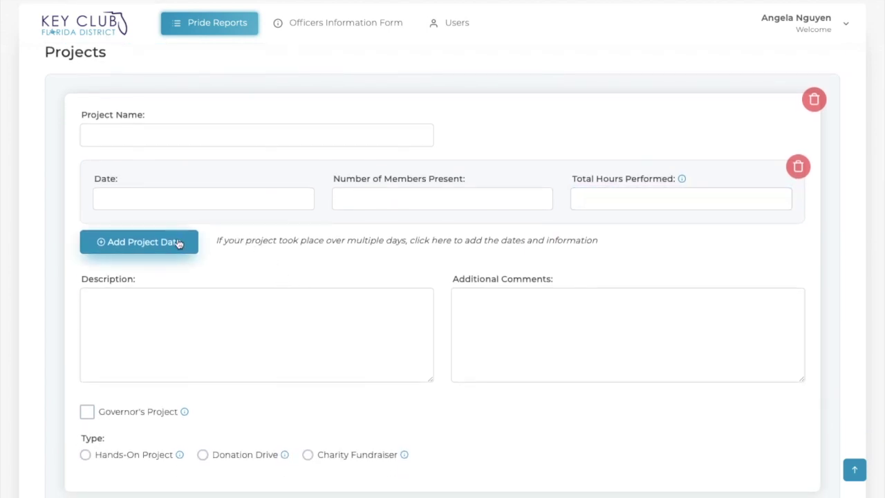
Step: Add a third date row to the project entry
{"action": "left_click", "coordinate": [178, 313]}
{"action": "scroll", "coordinate": [178, 315], "scroll_direction": "down", "scroll_amount": 1}
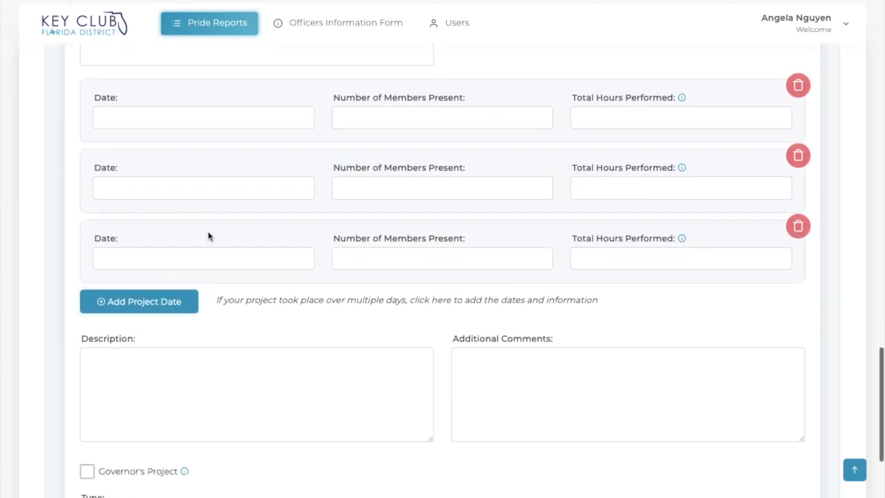
{"action": "scroll", "coordinate": [208, 237], "scroll_direction": "up", "scroll_amount": 1}
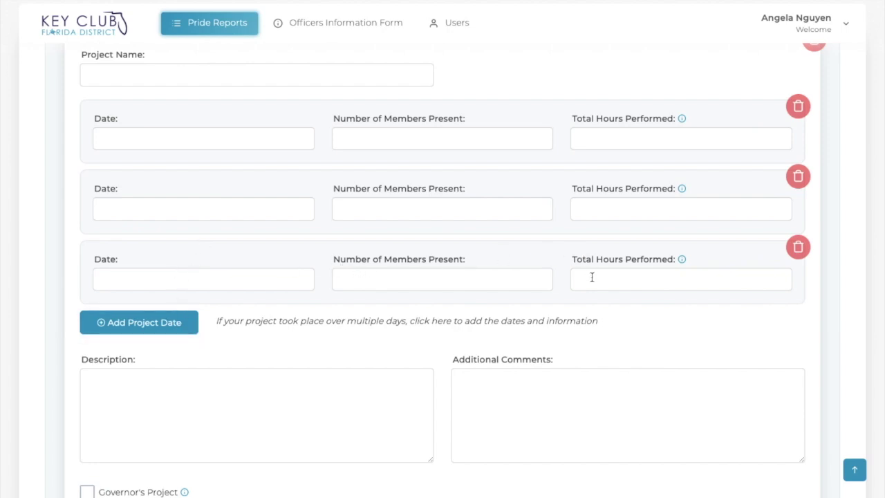
Step: Go through the project's Description and Additional Comments fields and read the explanation of the Charity Fundraiser type
{"action": "scroll", "coordinate": [377, 322], "scroll_direction": "down", "scroll_amount": 2}
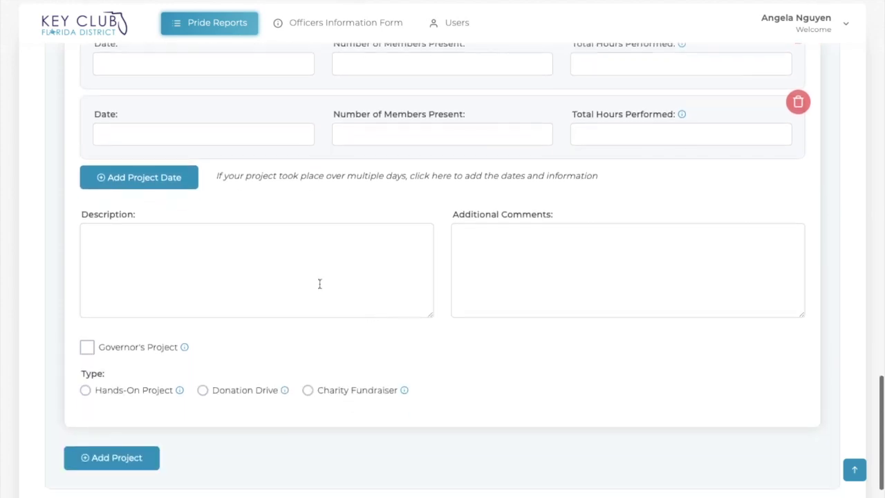
{"action": "left_click", "coordinate": [290, 249]}
{"action": "left_click", "coordinate": [486, 247]}
{"action": "left_click", "coordinate": [372, 360]}
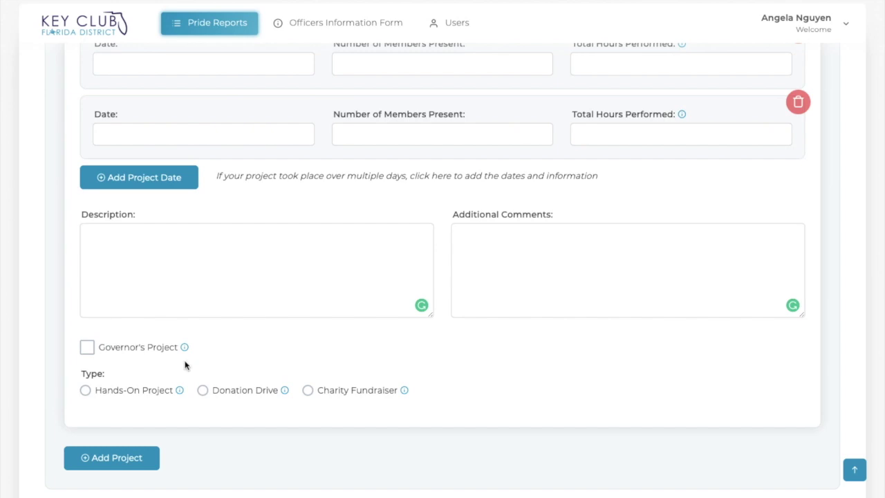
{"action": "scroll", "coordinate": [185, 365], "scroll_direction": "down", "scroll_amount": 2}
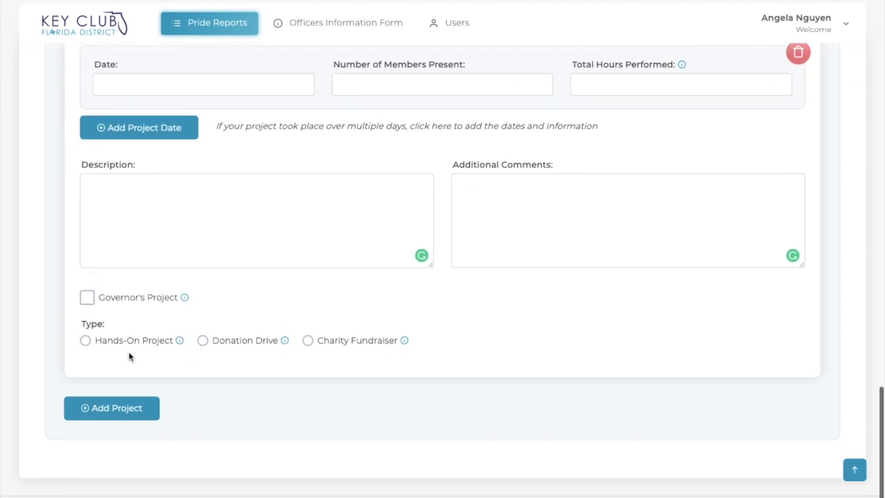
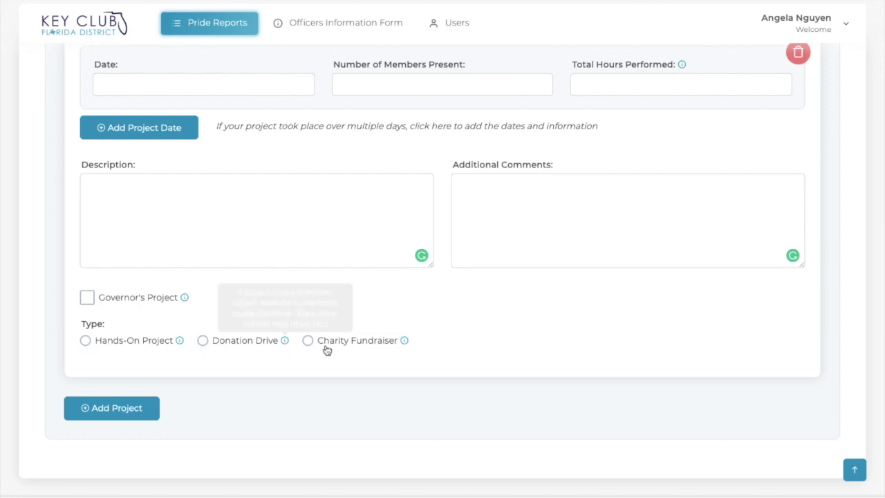
{"action": "mouse_move", "coordinate": [407, 341]}
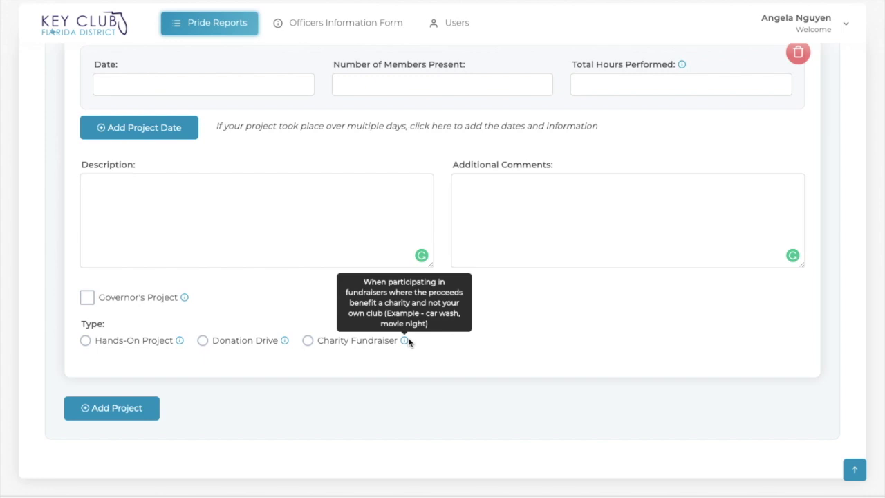
Step: Set the project type to Hands-On Project and look through its available categories
{"action": "left_click", "coordinate": [87, 343]}
{"action": "scroll", "coordinate": [90, 346], "scroll_direction": "down", "scroll_amount": 1}
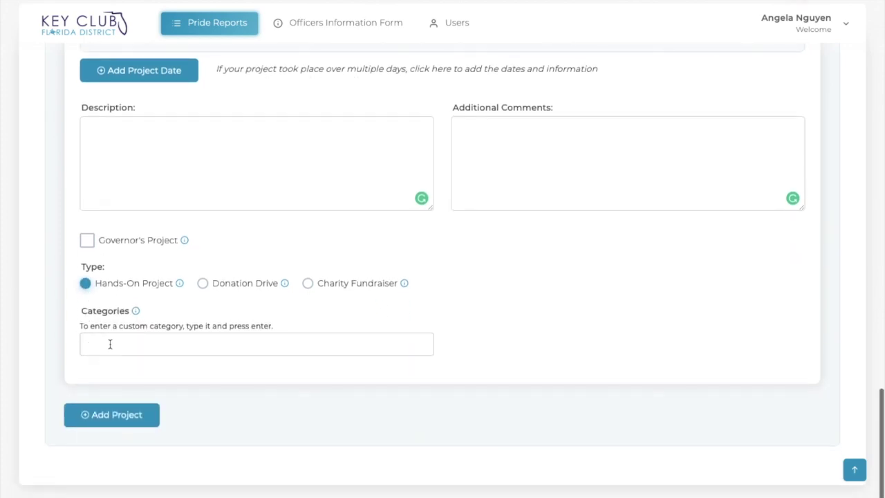
{"action": "left_click", "coordinate": [108, 343]}
{"action": "scroll", "coordinate": [126, 393], "scroll_direction": "down", "scroll_amount": 3}
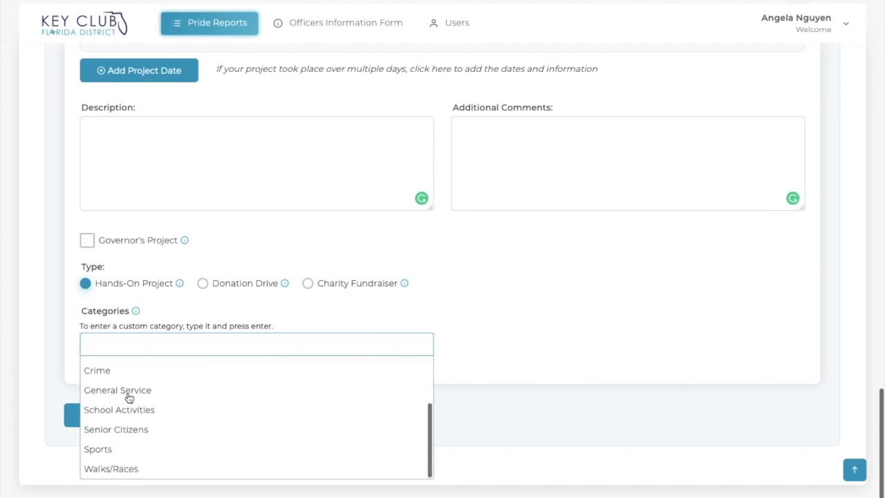
{"action": "scroll", "coordinate": [128, 398], "scroll_direction": "up", "scroll_amount": 3}
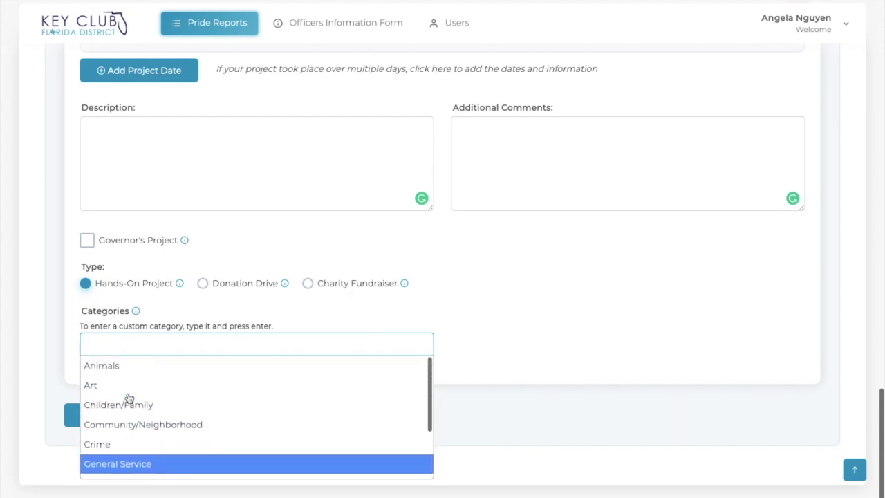
{"action": "left_click", "coordinate": [203, 295]}
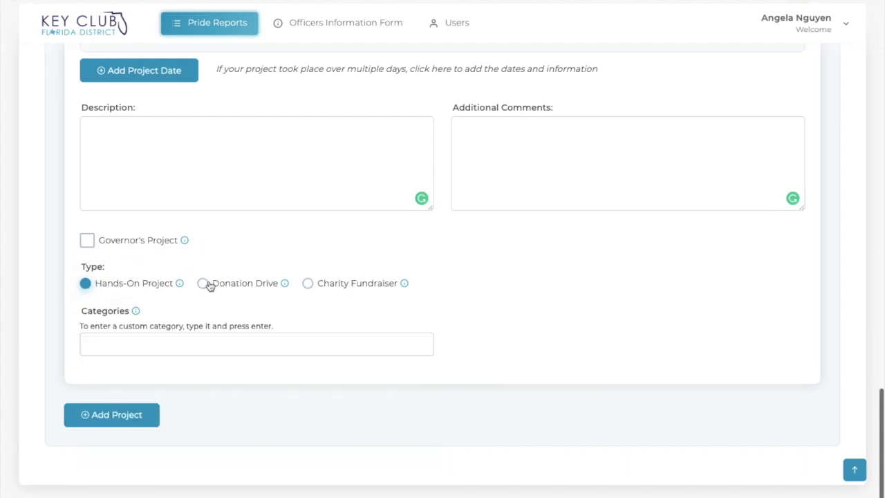
Step: Switch the project type to Donation Drive and go through its categories and Number of Items Collected field
{"action": "left_click", "coordinate": [203, 282]}
{"action": "left_click", "coordinate": [277, 341]}
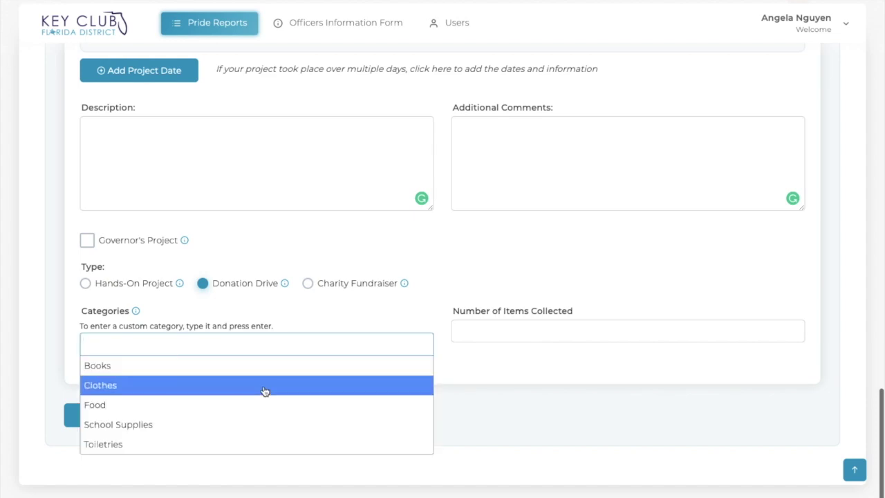
{"action": "left_click", "coordinate": [475, 334]}
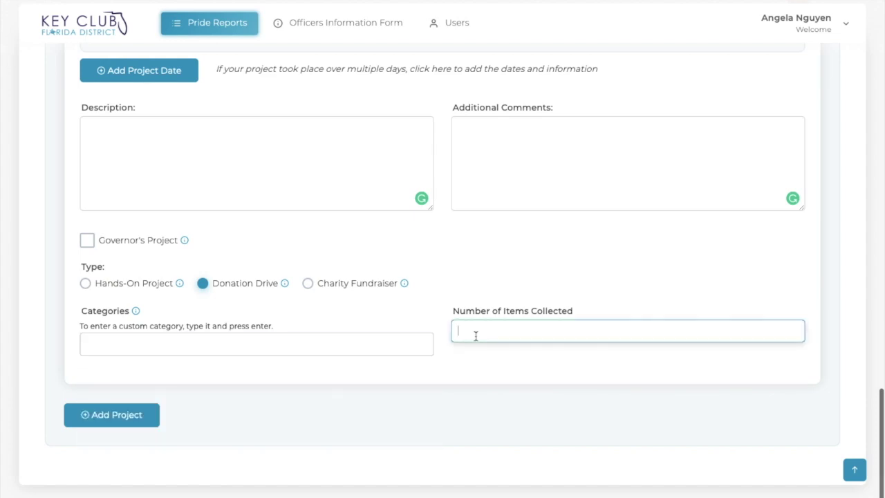
Step: Set the project type to Charity Fundraiser and go through its charity options and Money Raised field
{"action": "left_click", "coordinate": [307, 286]}
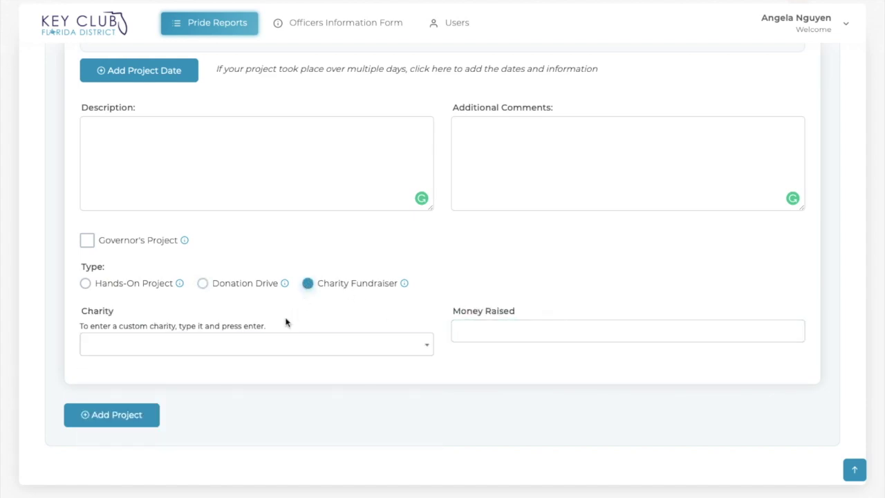
{"action": "left_click", "coordinate": [264, 347]}
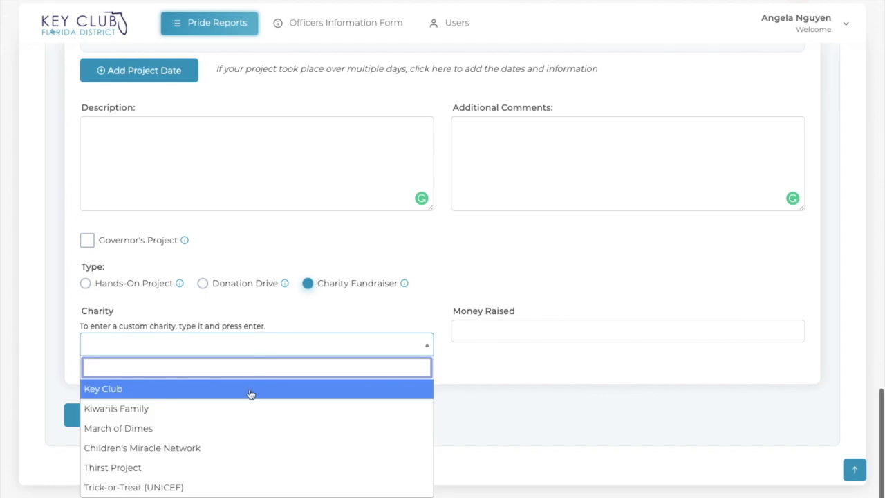
{"action": "left_click", "coordinate": [476, 333]}
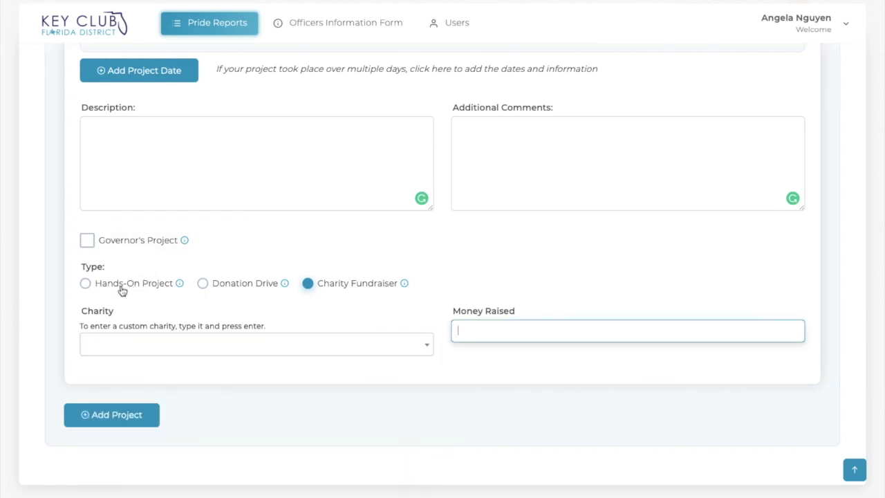
{"action": "left_click", "coordinate": [119, 309]}
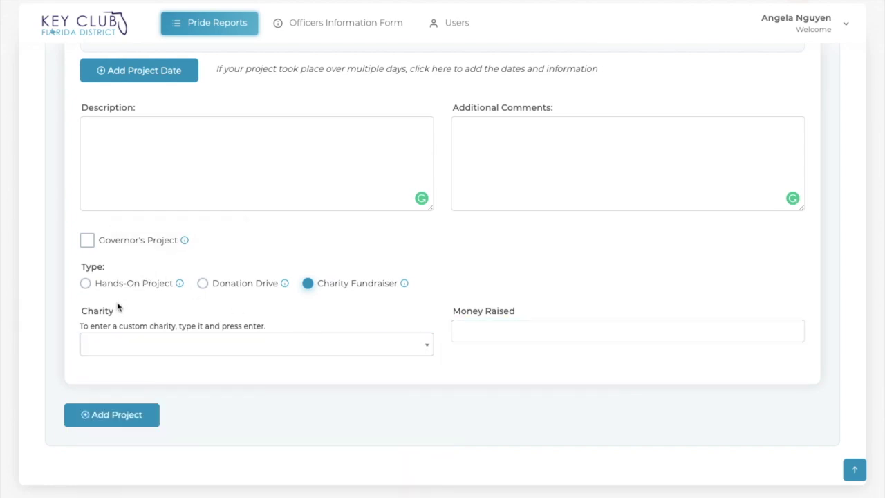
Step: Mark the project as a Governor's Project and return to the report's save and submit options
{"action": "left_click", "coordinate": [87, 244]}
{"action": "scroll", "coordinate": [158, 308], "scroll_direction": "up", "scroll_amount": 1}
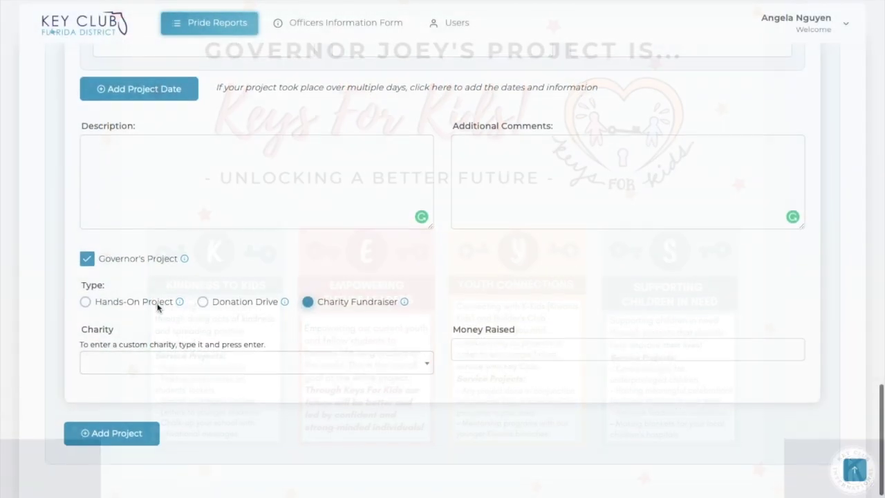
{"action": "scroll", "coordinate": [157, 306], "scroll_direction": "down", "scroll_amount": 1}
{"action": "scroll", "coordinate": [157, 307], "scroll_direction": "up", "scroll_amount": 4}
{"action": "scroll", "coordinate": [158, 306], "scroll_direction": "up", "scroll_amount": 10}
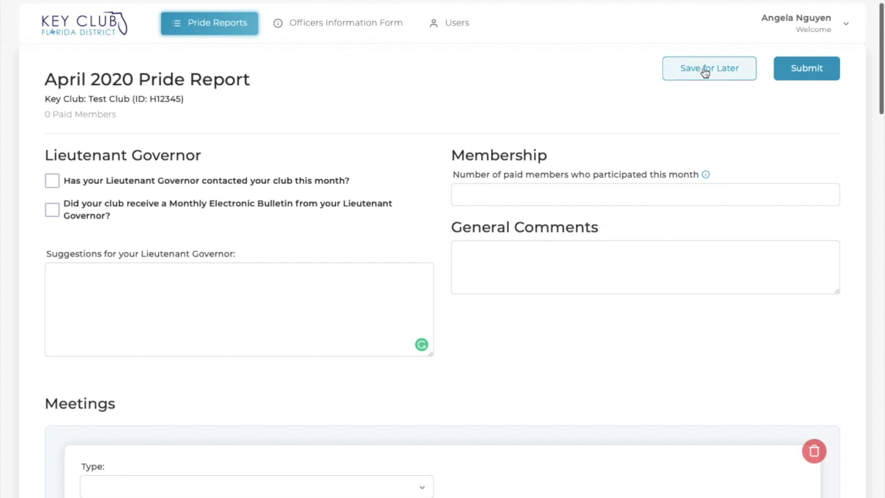